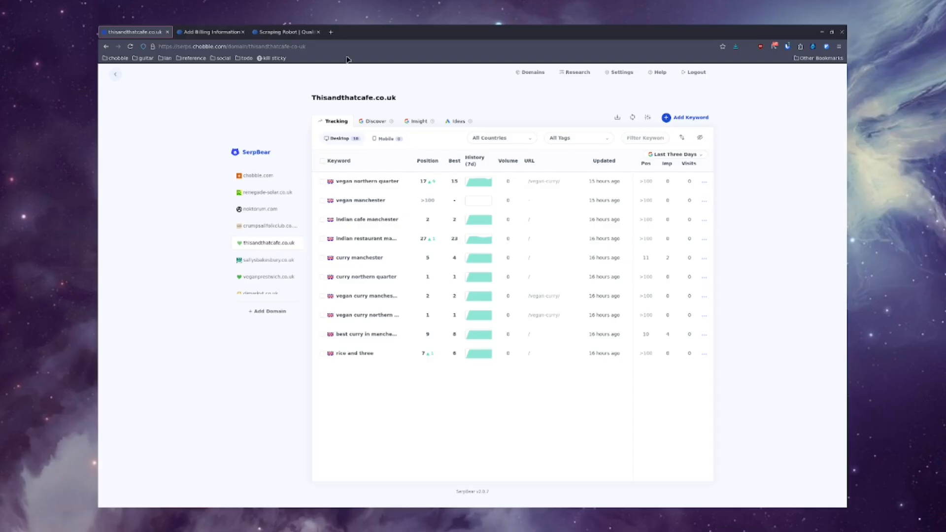
# Leave the thisandthatcafe.co.uk keyword table and switch to the Scraping Robot browser tab
pyautogui.click(292, 33)
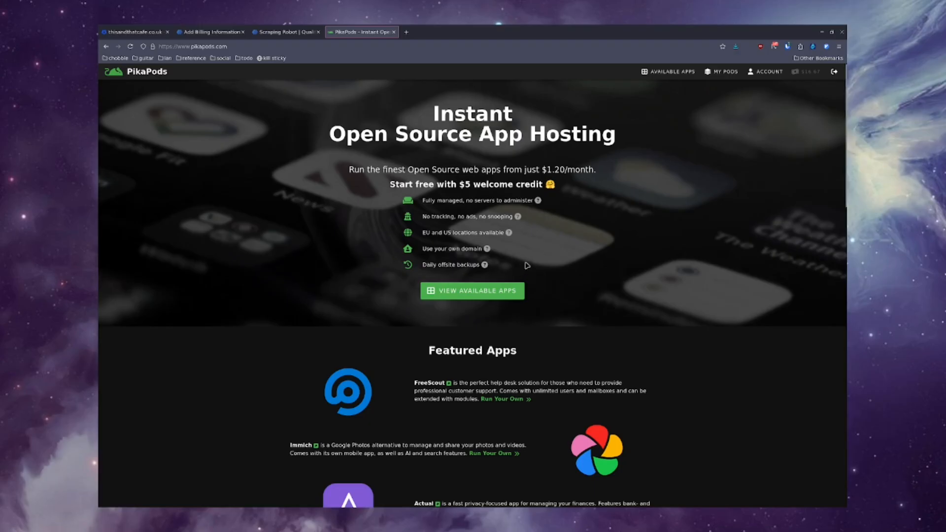
# Search the PikaPods app catalogue for 'serp' and start deploying a SerpBear pod
pyautogui.click(489, 292)
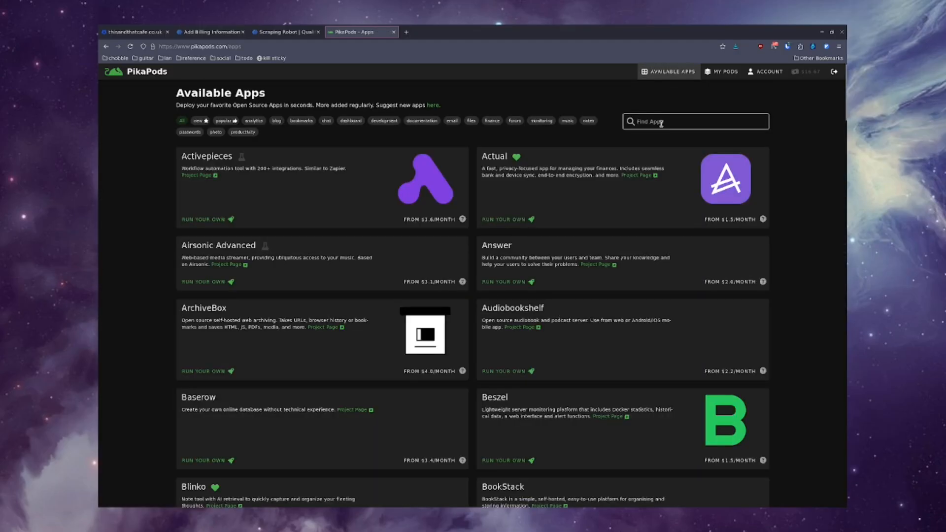
pyautogui.click(687, 126)
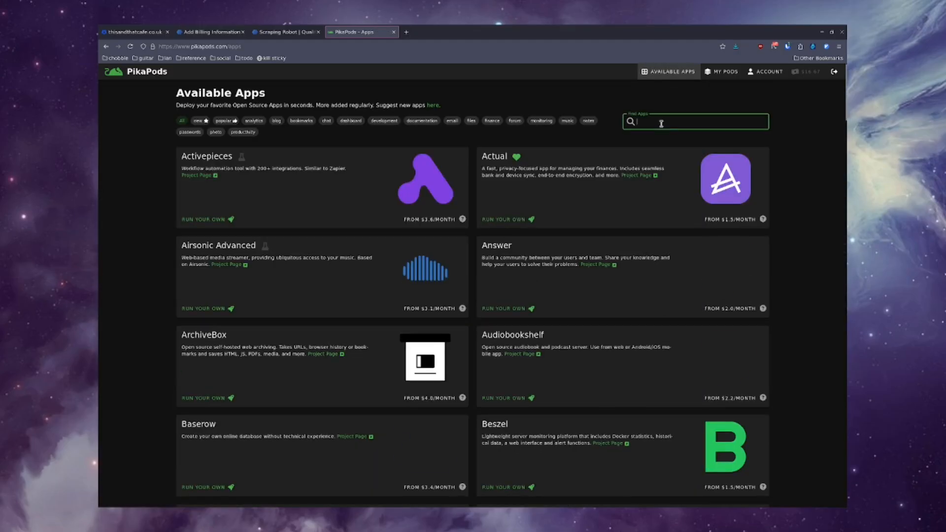
pyautogui.write('serp')
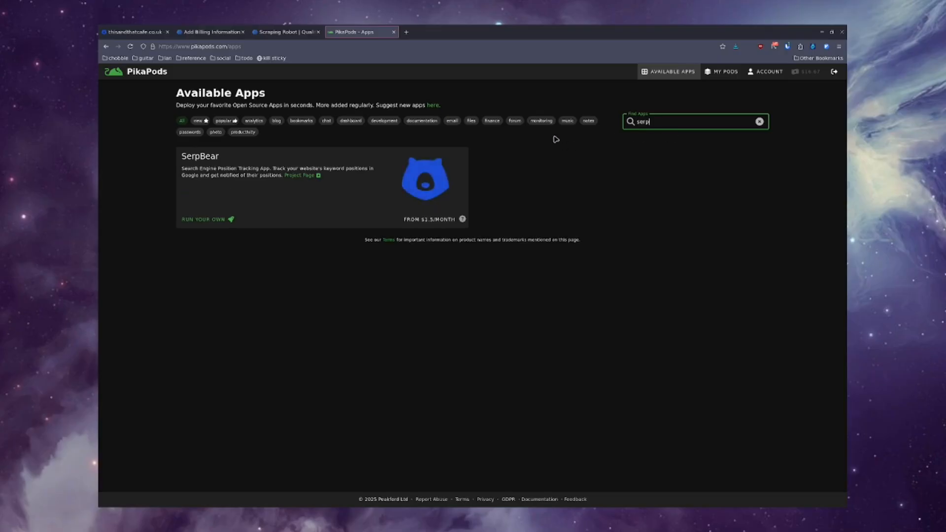
pyautogui.moveTo(424, 219); pyautogui.dragTo(438, 224)
pyautogui.click(380, 238)
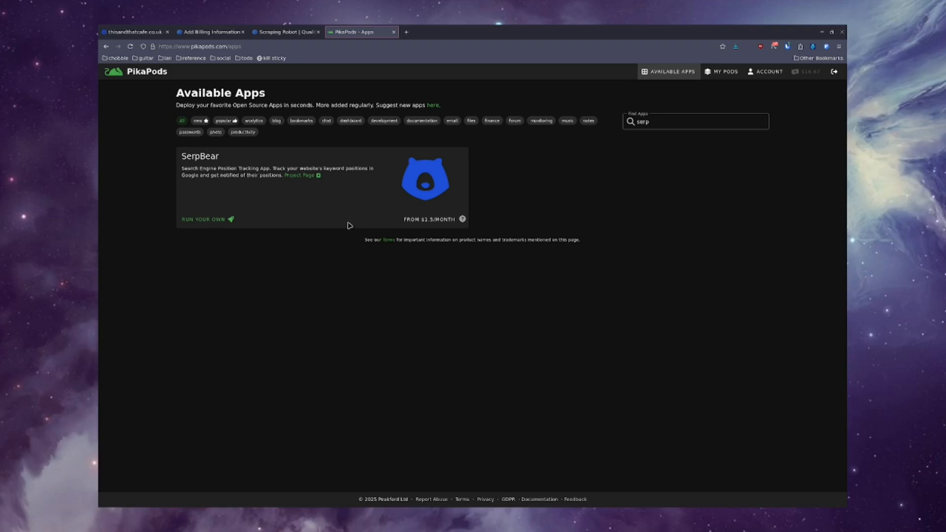
pyautogui.click(222, 220)
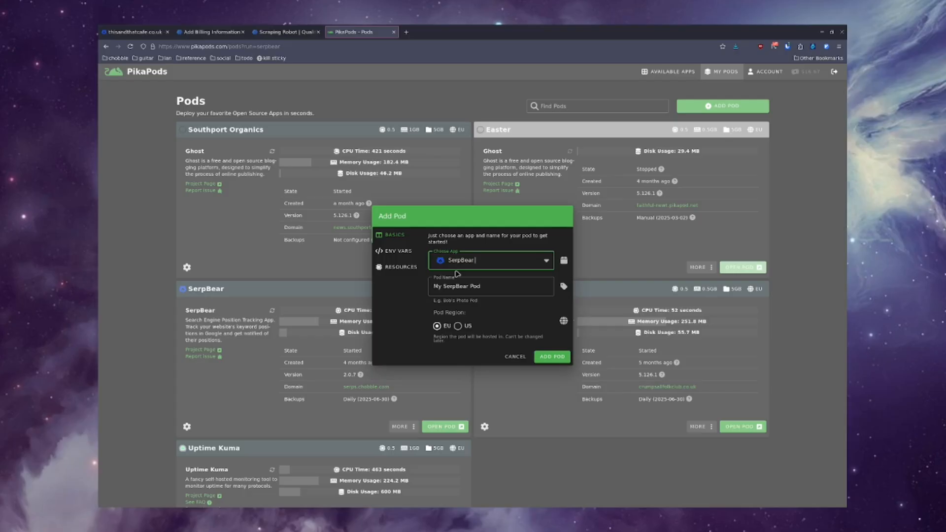
# Fill in the pod's USER, PASSWORD and APIKEY environment variables, then add the pod
pyautogui.click(413, 256)
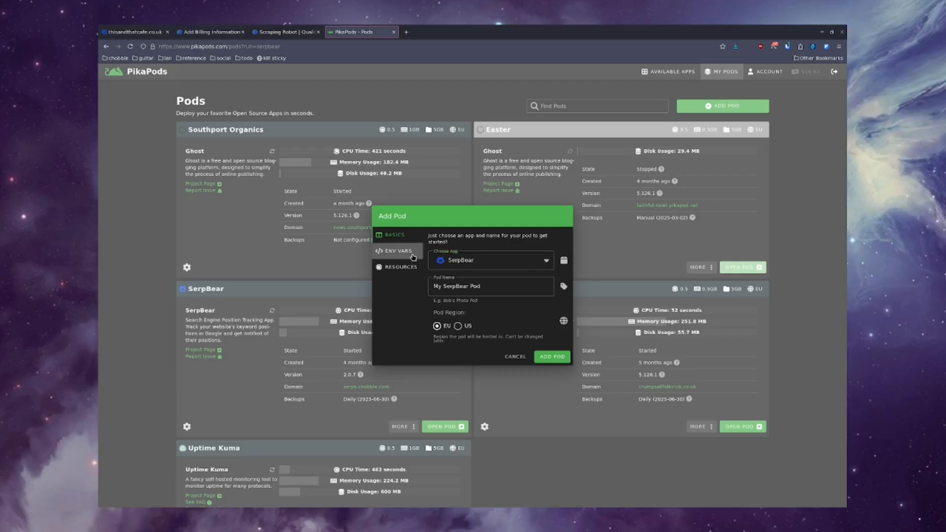
pyautogui.click(413, 257)
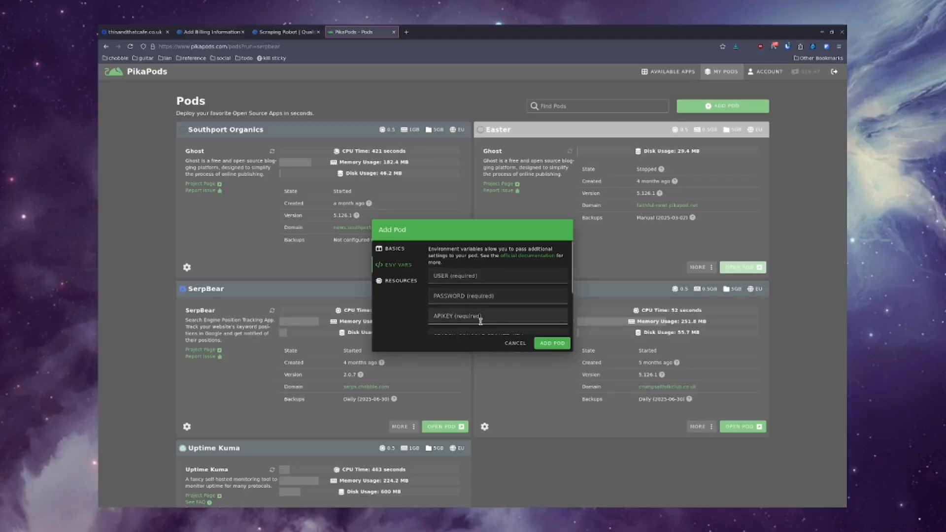
pyautogui.click(480, 276)
pyautogui.write('stefan')
pyautogui.click(525, 293)
pyautogui.write('password')
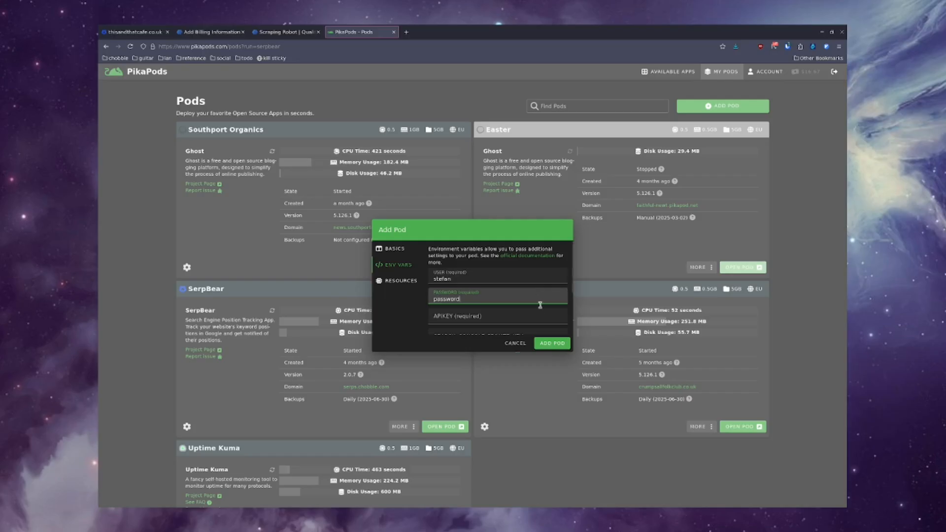
pyautogui.click(520, 320)
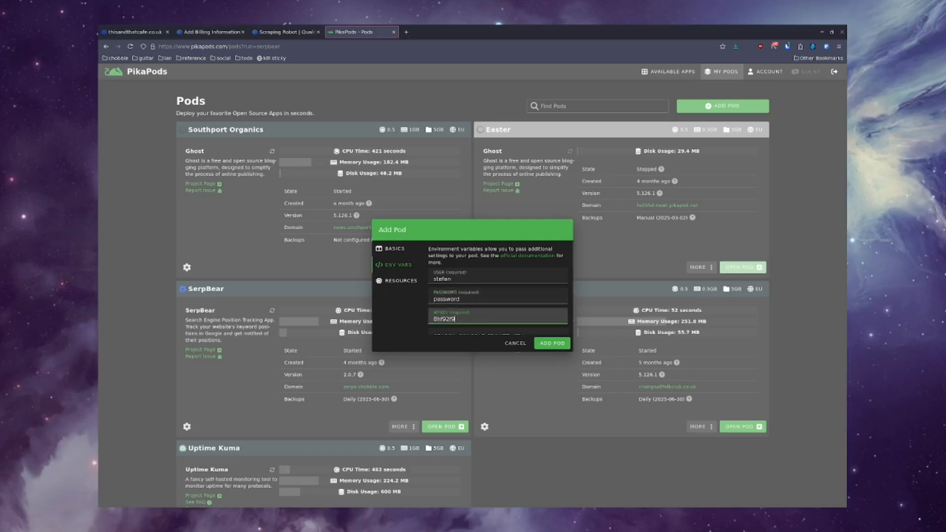
pyautogui.click(553, 345)
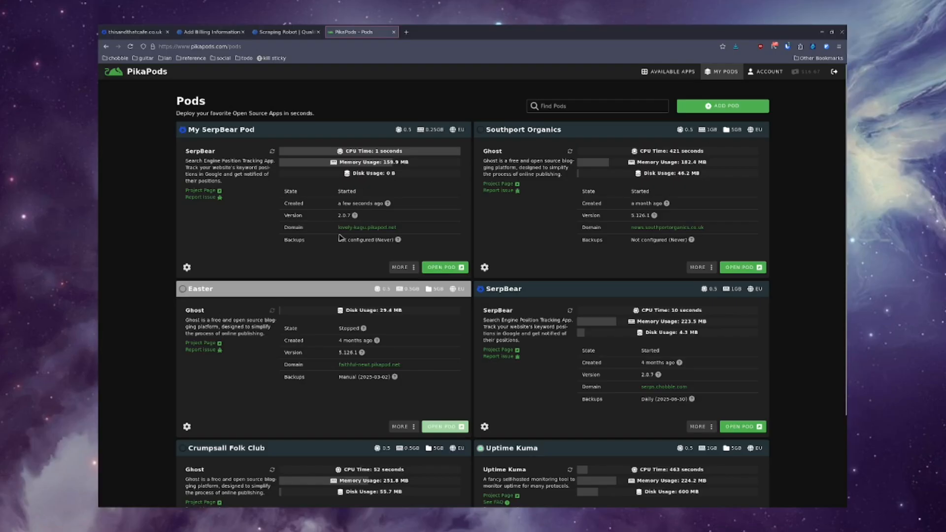
# Open the new pod's SerpBear site, log in with the username and password, then return to Scraping Robot
pyautogui.click(369, 228)
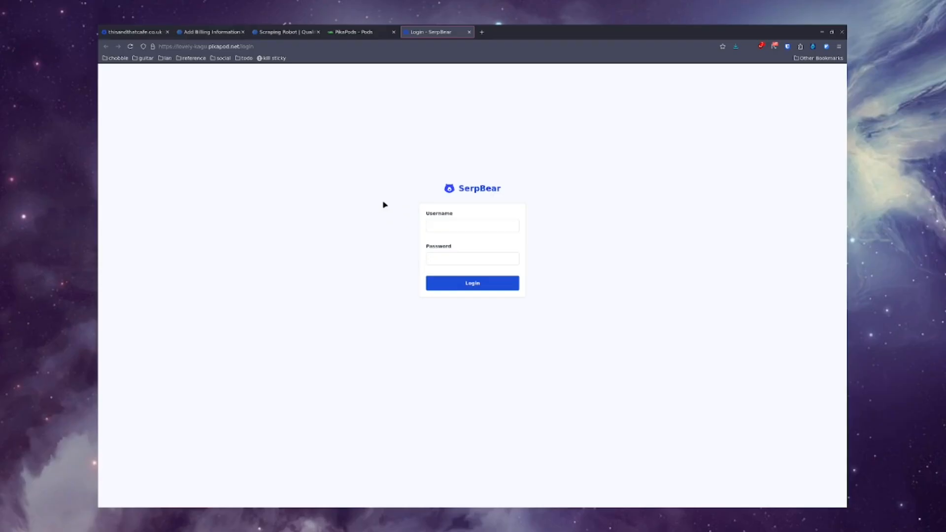
pyautogui.click(447, 227)
pyautogui.write('admin')
pyautogui.press('Tab')
pyautogui.write('••')
pyautogui.click(448, 283)
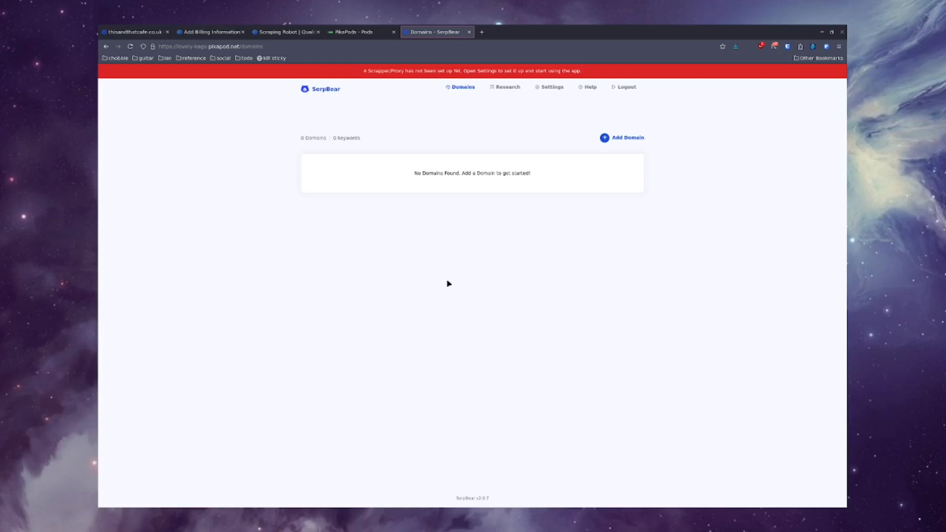
pyautogui.click(285, 32)
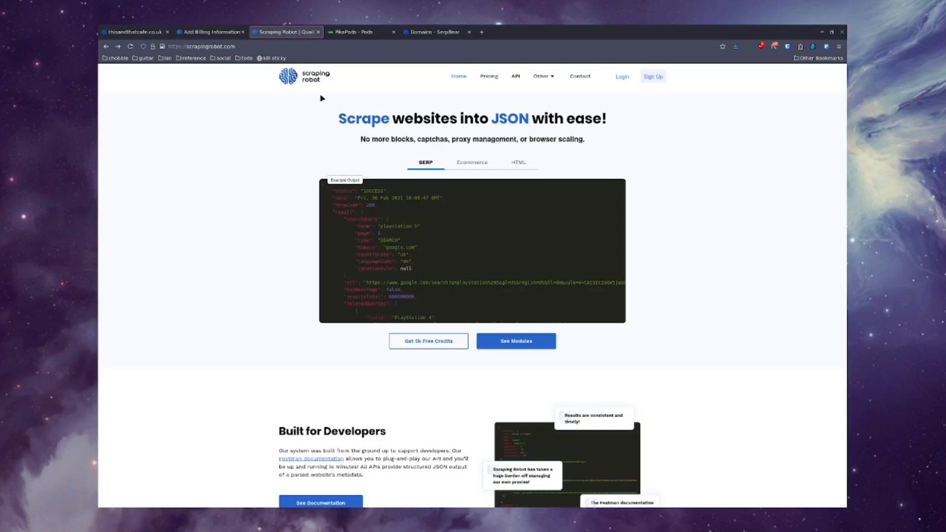
# Open the Scraping Robot sign-up form, tick the 18+ and terms boxes, and start the reCAPTCHA
pyautogui.click(651, 81)
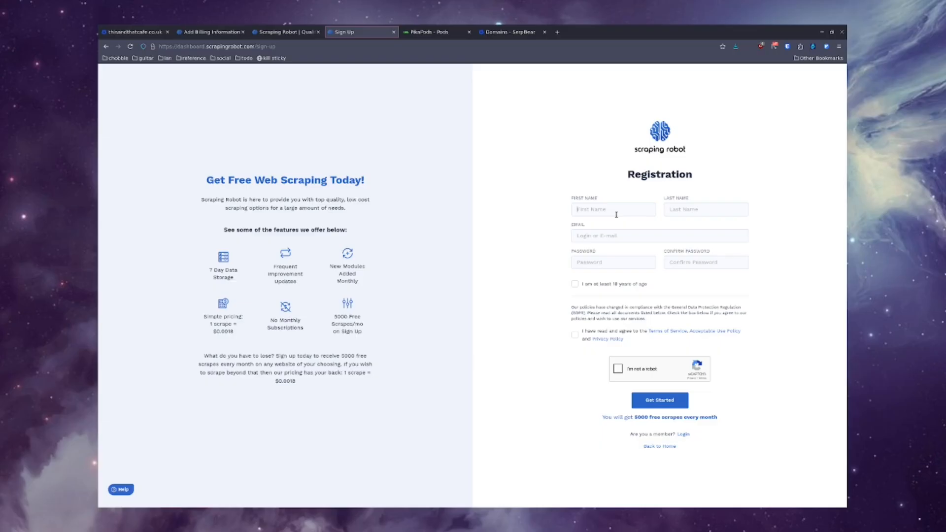
pyautogui.click(634, 265)
pyautogui.click(676, 262)
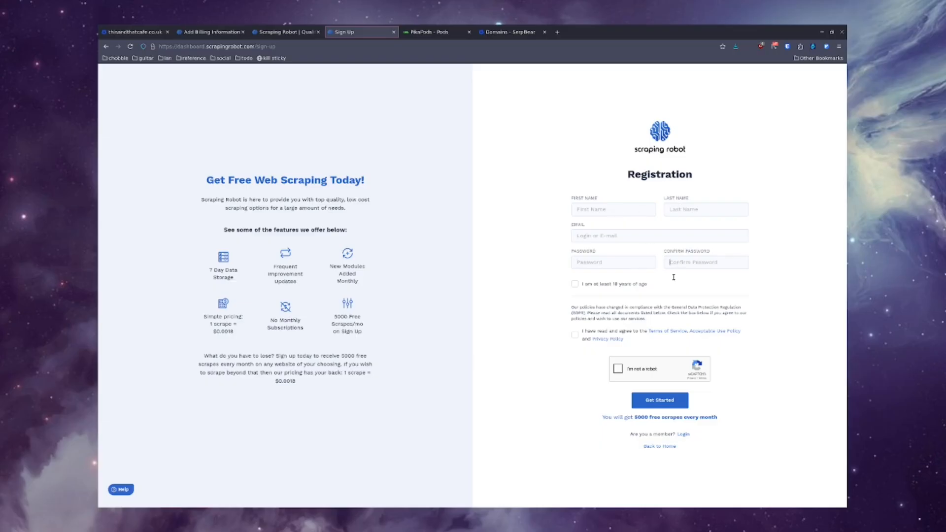
pyautogui.click(626, 288)
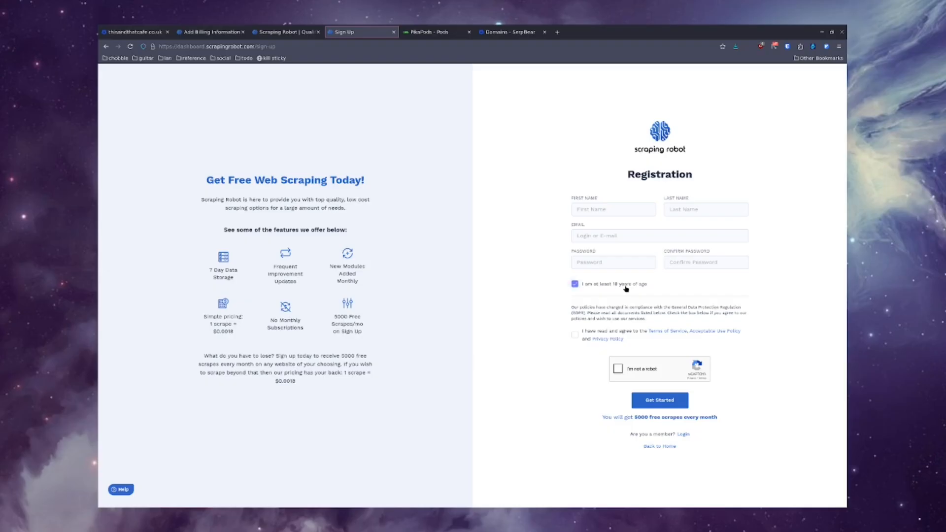
pyautogui.click(629, 334)
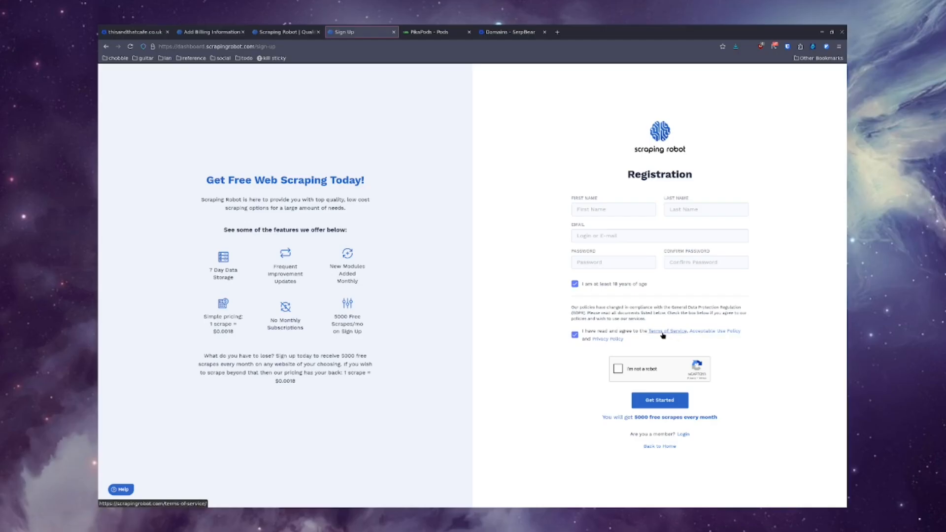
pyautogui.click(621, 370)
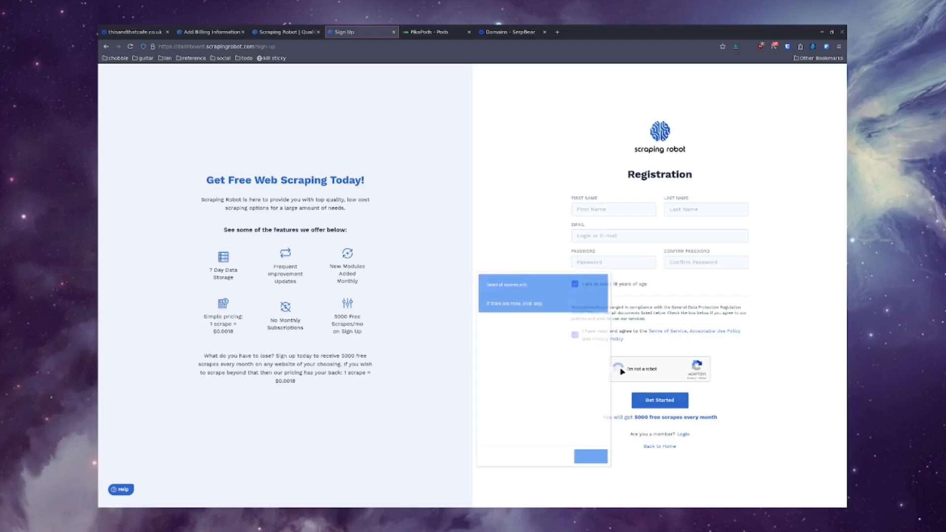
# Dismiss the image challenge, copy the Scraping Robot API key, and open SerpBear's Settings
pyautogui.click(656, 330)
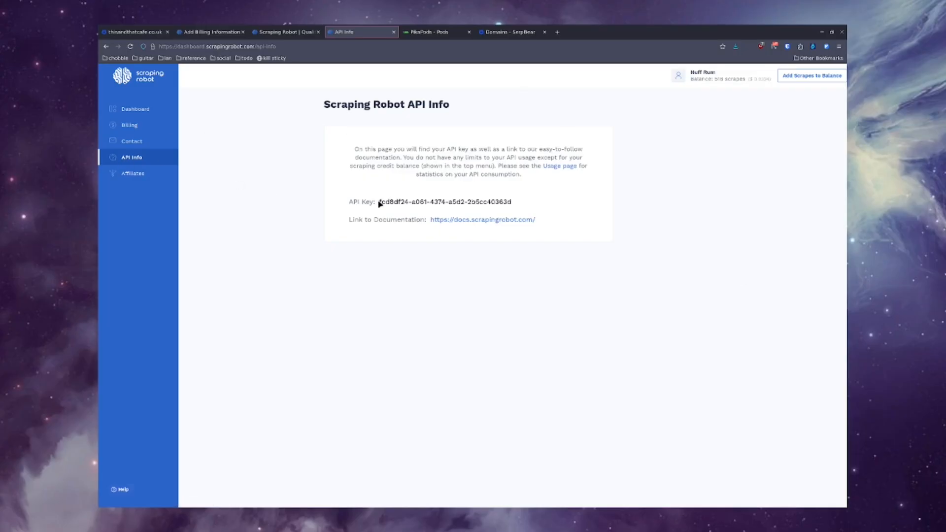
pyautogui.moveTo(380, 203); pyautogui.dragTo(515, 206)
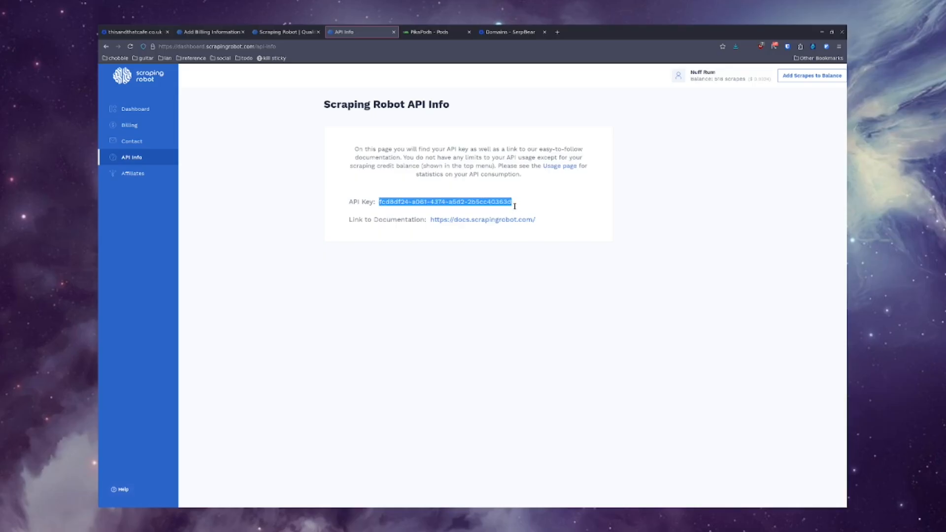
pyautogui.click(511, 32)
pyautogui.click(551, 87)
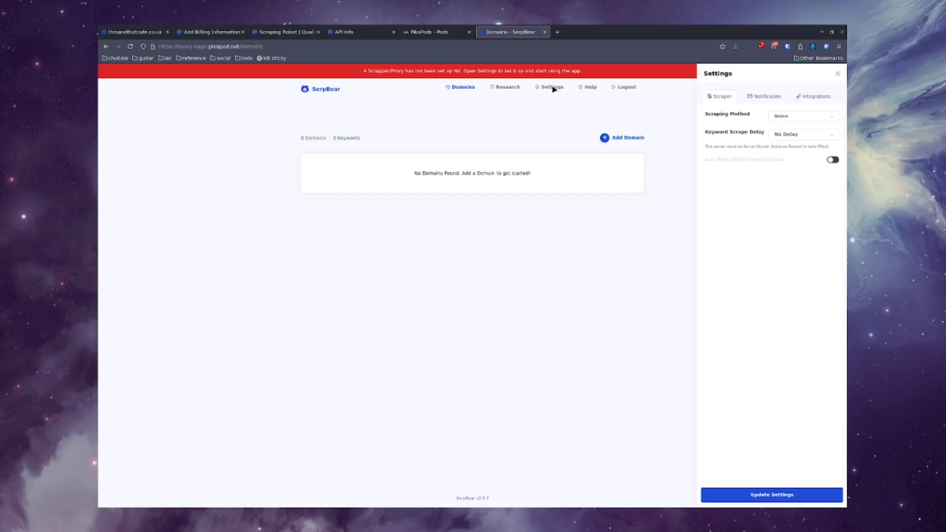
# Set the scraping method to Scraping Robot and paste in its API key
pyautogui.click(790, 117)
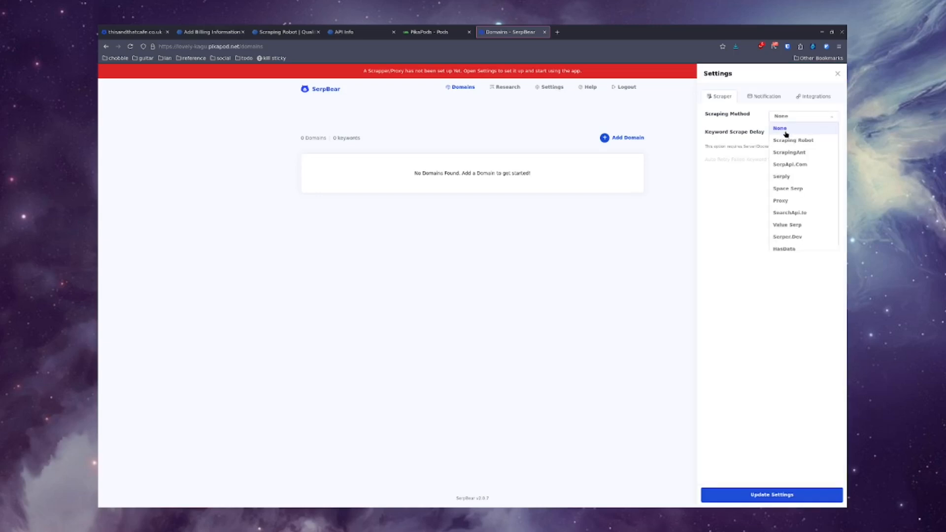
pyautogui.click(786, 141)
pyautogui.click(786, 140)
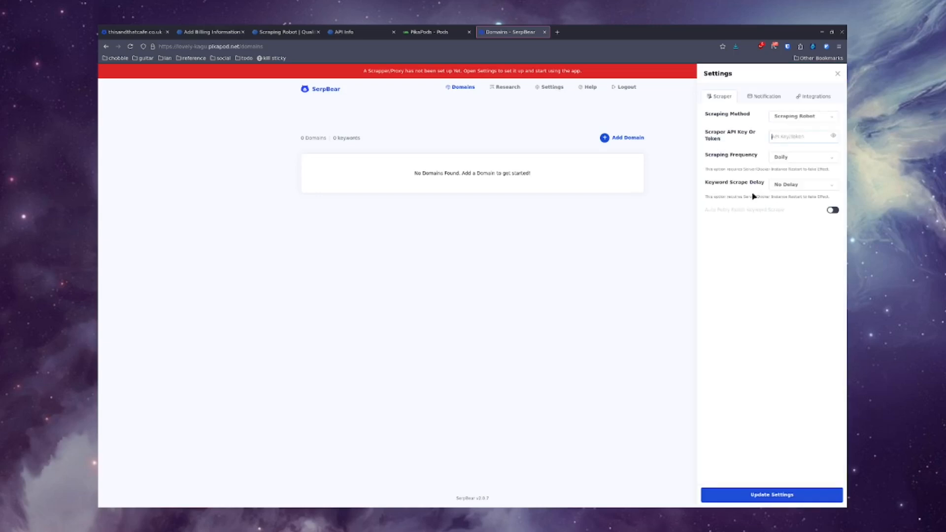
pyautogui.hotkey('ctrl', 'v')
# Set scraping frequency to Daily and enable auto retry for failed keyword scrapes
pyautogui.click(793, 161)
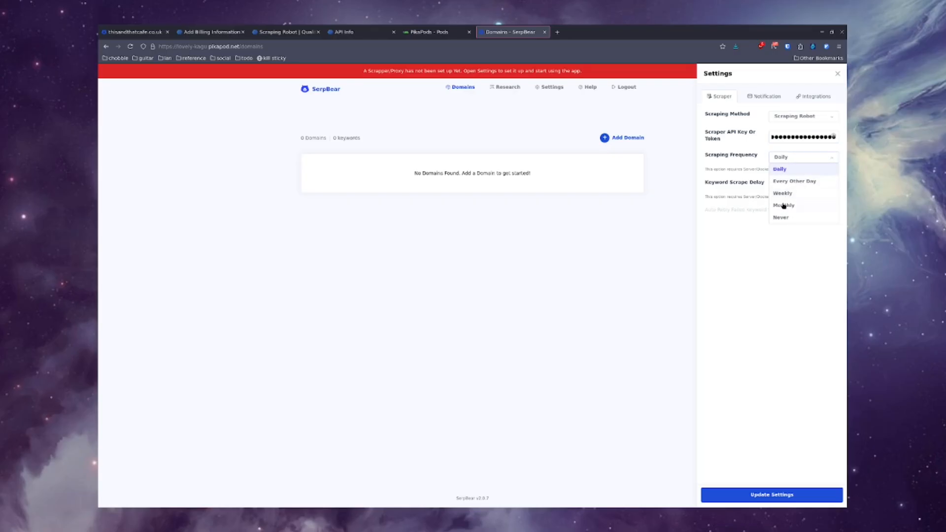
pyautogui.click(796, 181)
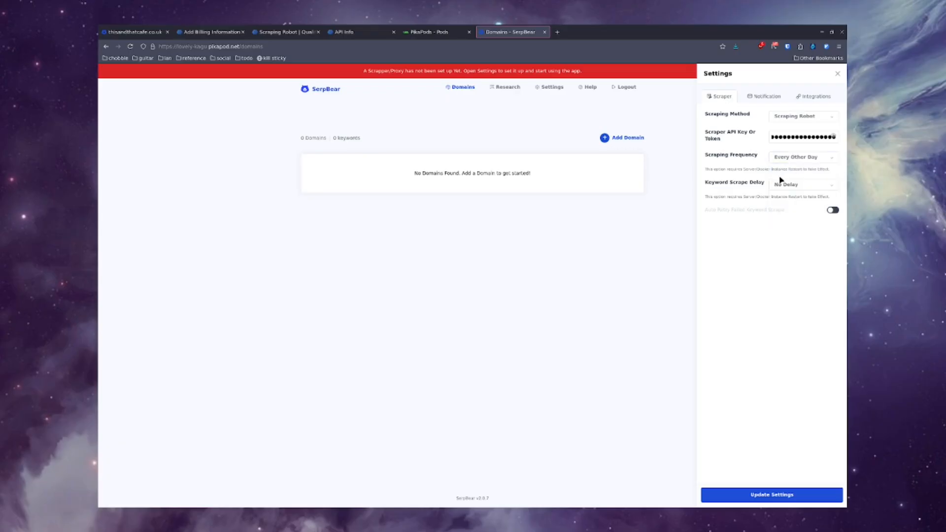
pyautogui.click(783, 159)
pyautogui.click(785, 171)
pyautogui.click(799, 159)
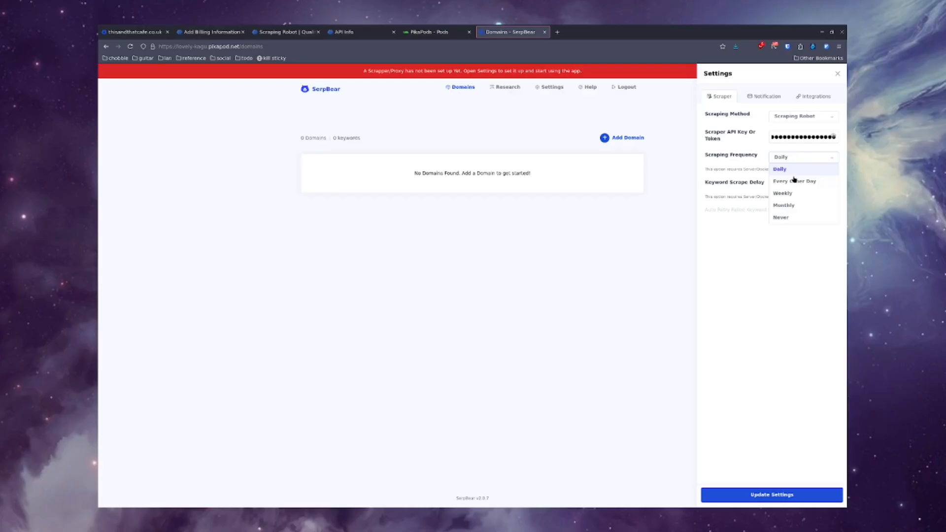
pyautogui.click(780, 160)
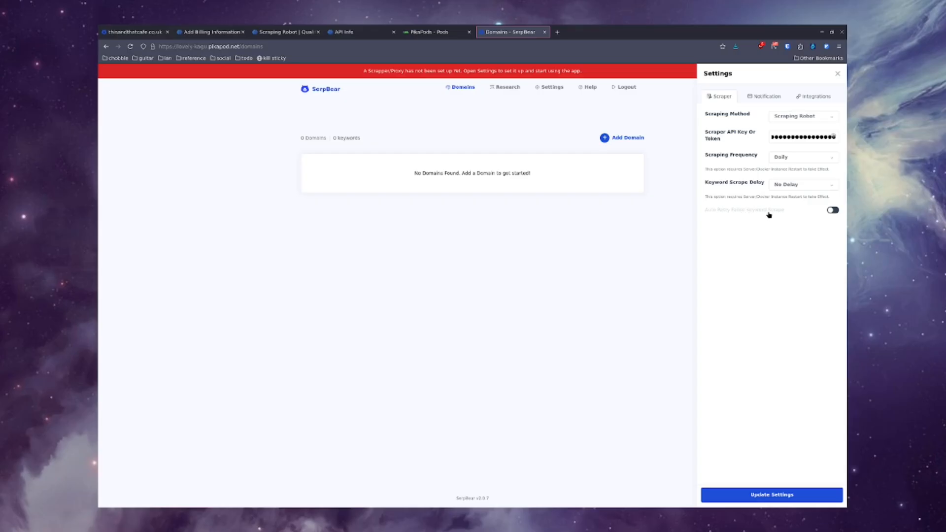
pyautogui.click(836, 211)
# Save the scraper settings and add chobble.com as a tracked domain
pyautogui.click(758, 496)
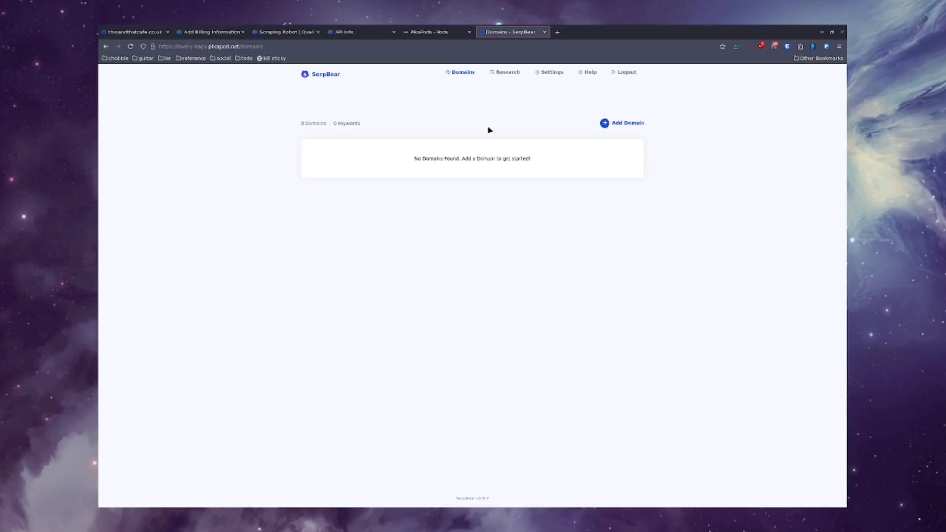
pyautogui.click(624, 125)
pyautogui.write('http://c')
pyautogui.write('ho')
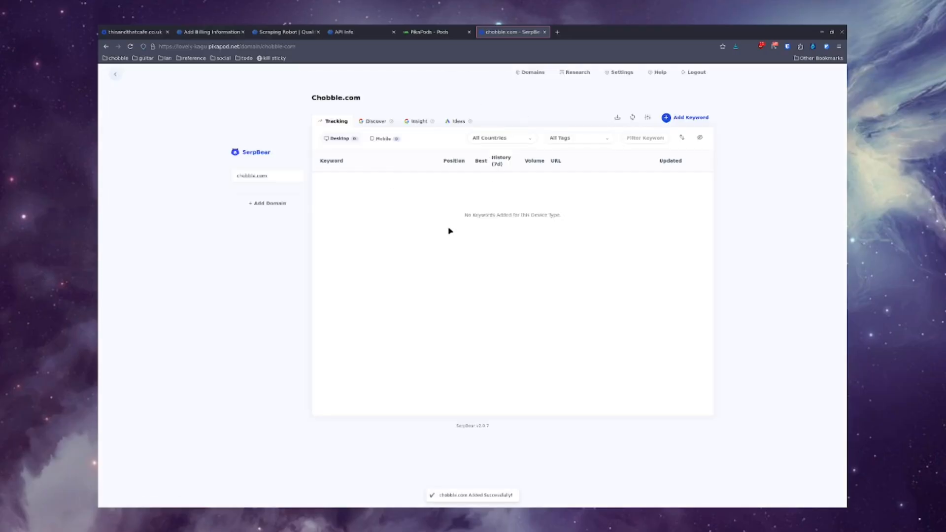
# Add the keyword 'web design prestwich' for chobble.com with country United Kingdom
pyautogui.click(691, 121)
pyautogui.click(438, 258)
pyautogui.write('unite')
pyautogui.click(436, 303)
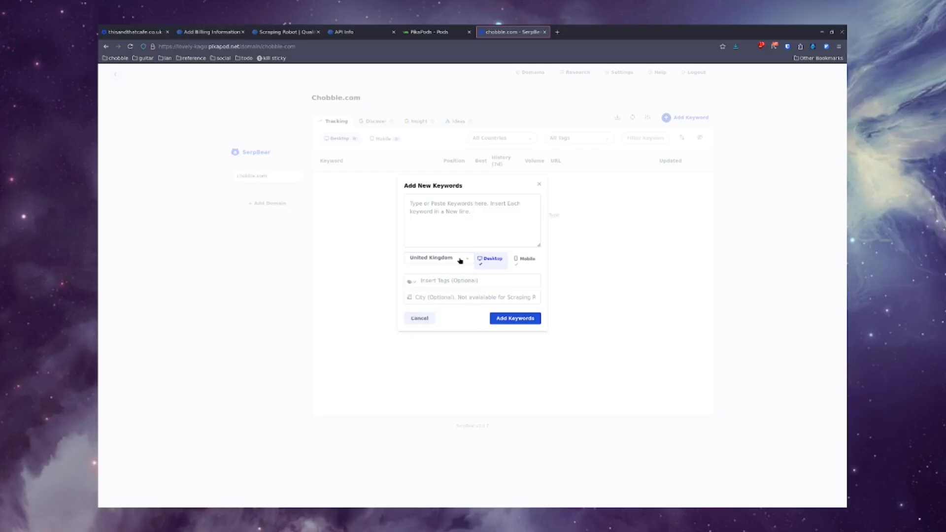
pyautogui.click(502, 227)
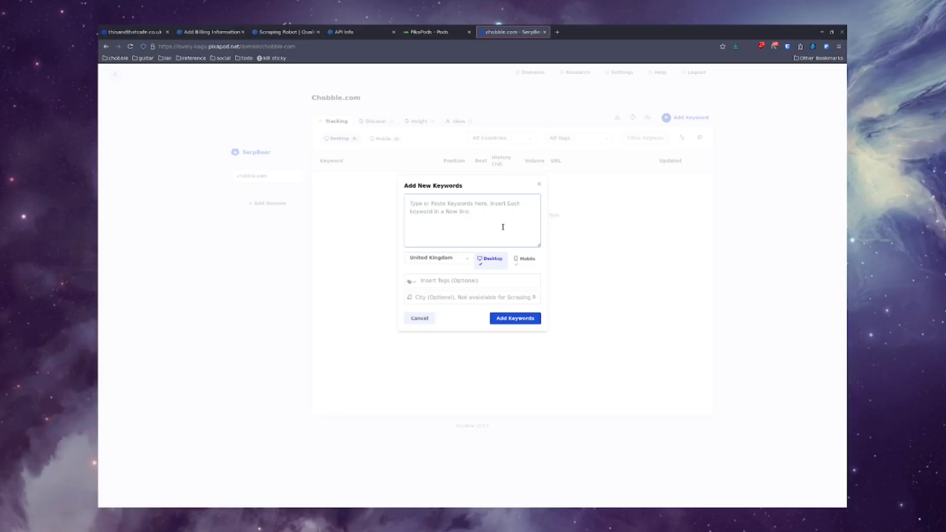
pyautogui.write('web design ')
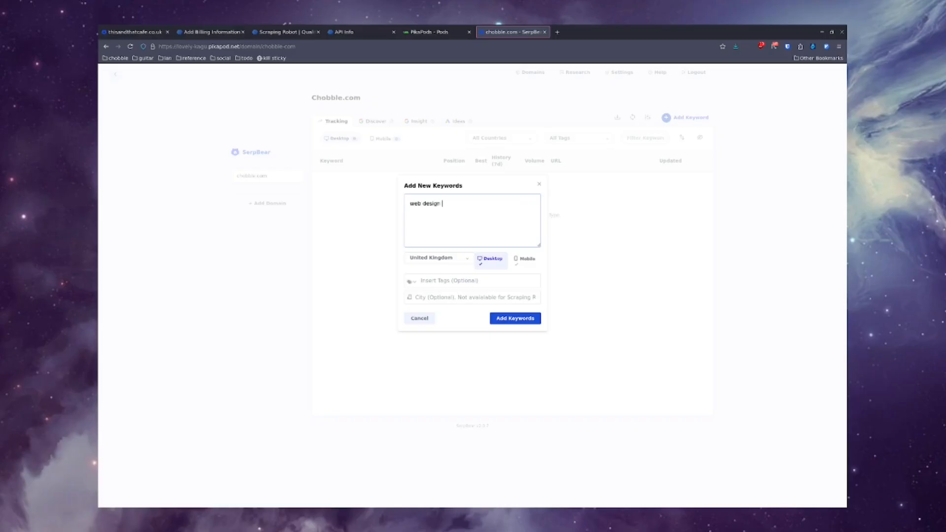
pyautogui.write('prestwich')
pyautogui.click(514, 319)
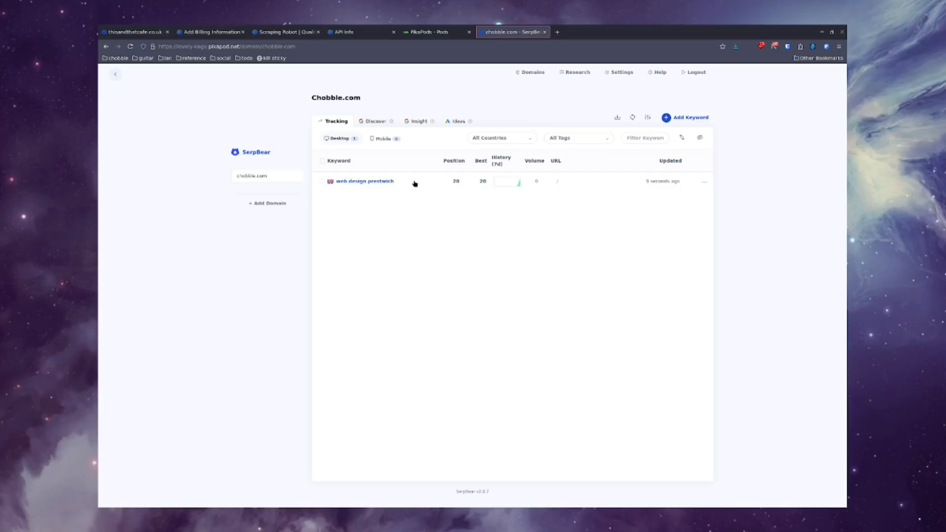
# Review the 'web design prestwich' SERP history, confirming chobble.com at result #20, then close it
pyautogui.click(391, 181)
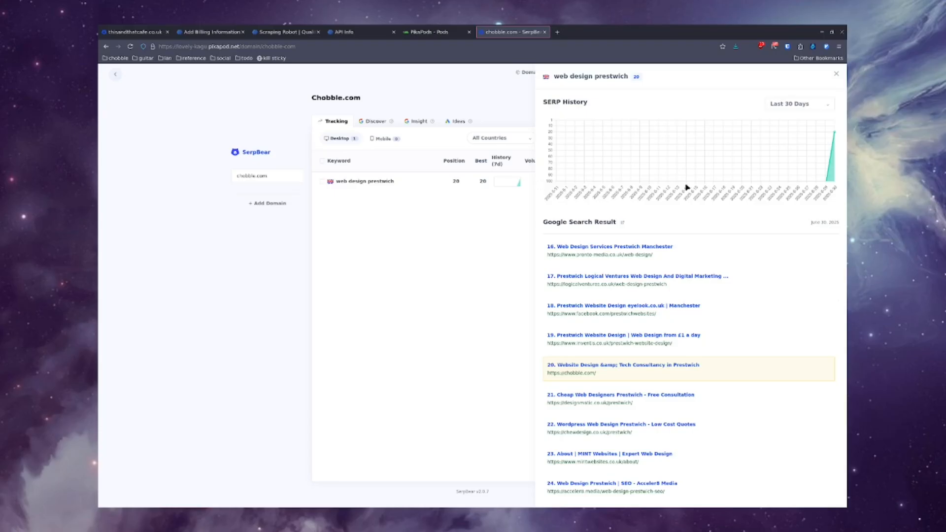
pyautogui.scroll(7, 722, 337)
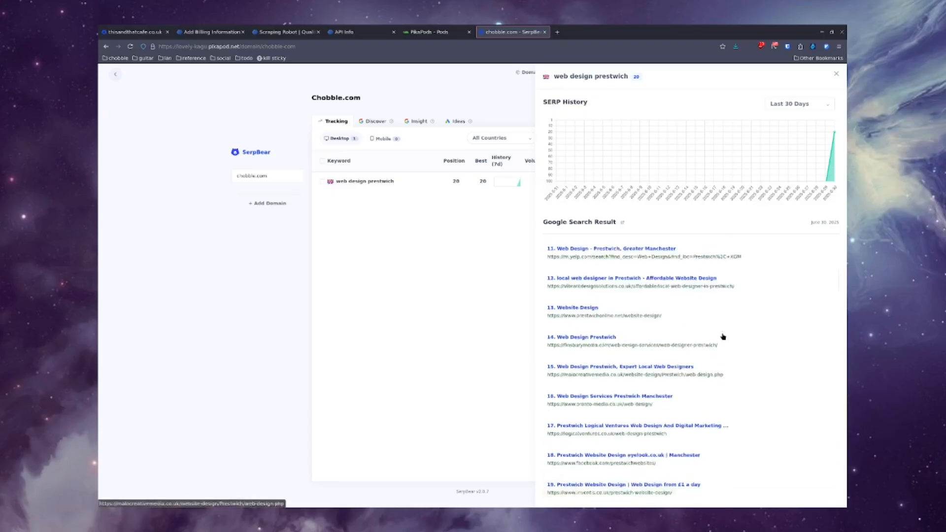
pyautogui.scroll(-4, 722, 336)
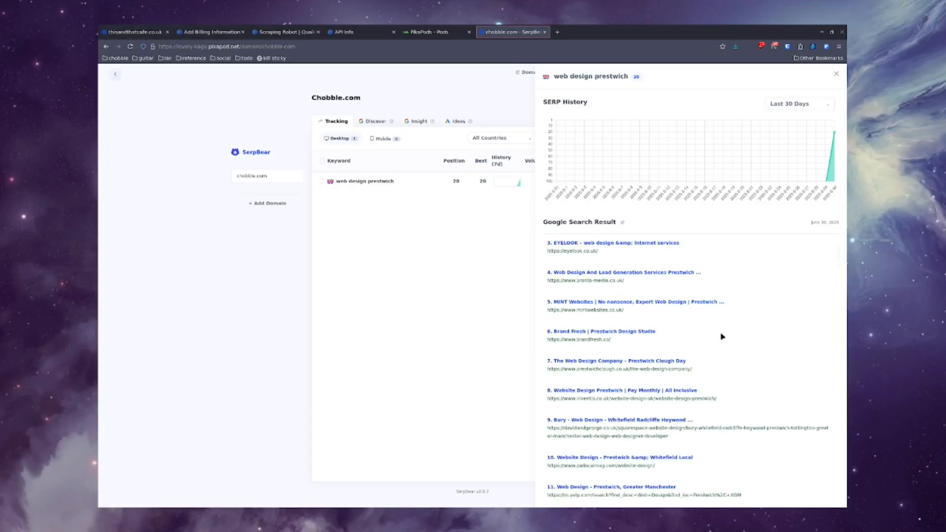
pyautogui.scroll(-3, 722, 337)
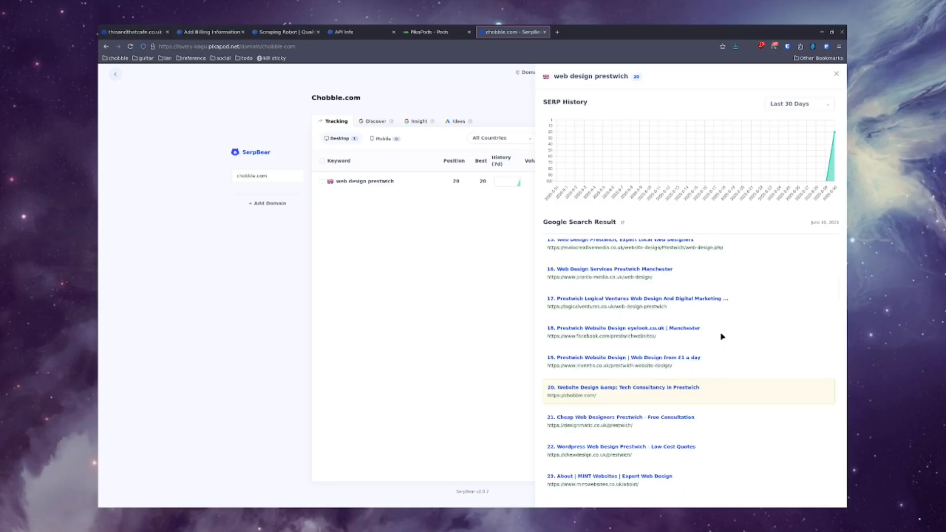
pyautogui.click(526, 325)
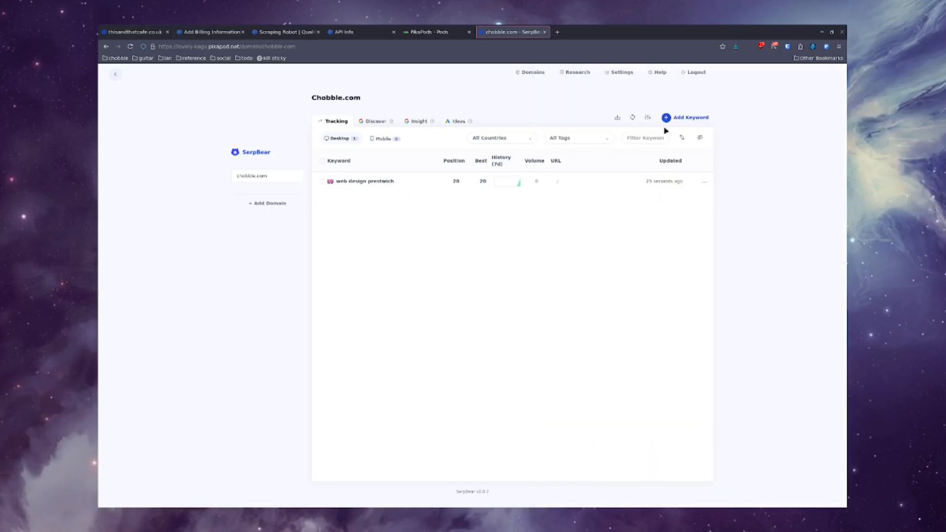